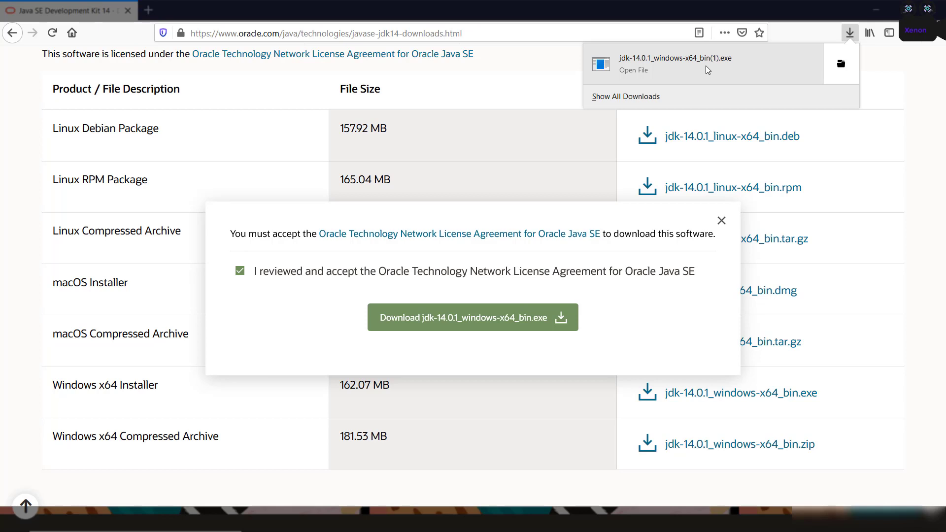
- Minimize the browser, close the command window, and install Java SE Development Kit 14.0.1 in the default folder C:\Program Files\Java\jdk-14.0.1\
key("Escape")
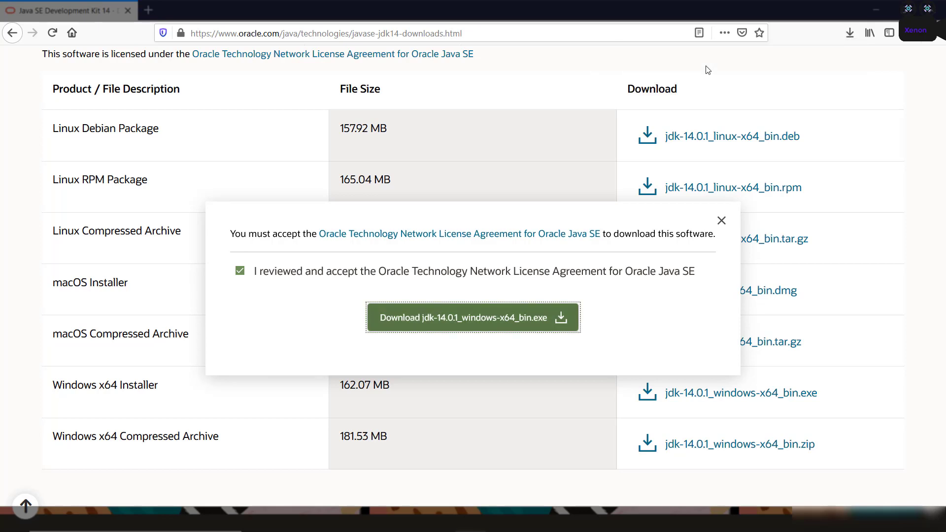
left_click(875, 10)
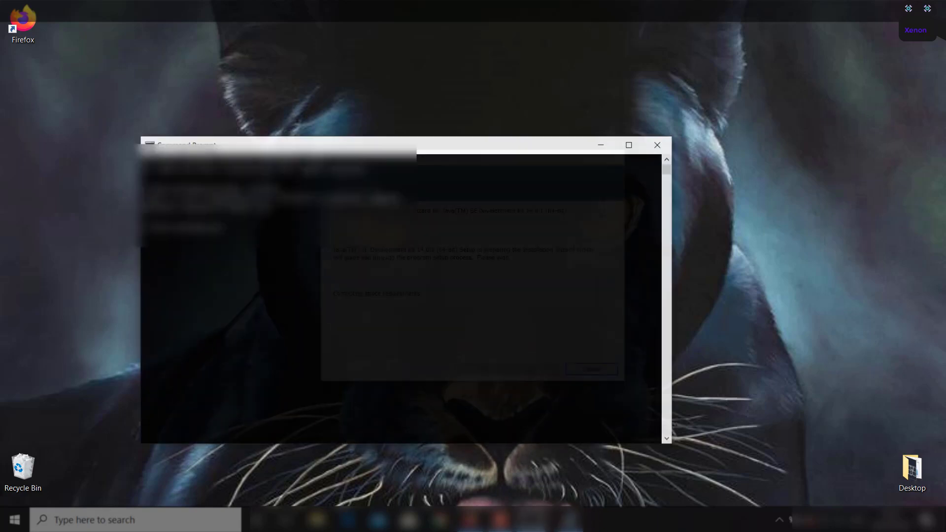
left_click(657, 136)
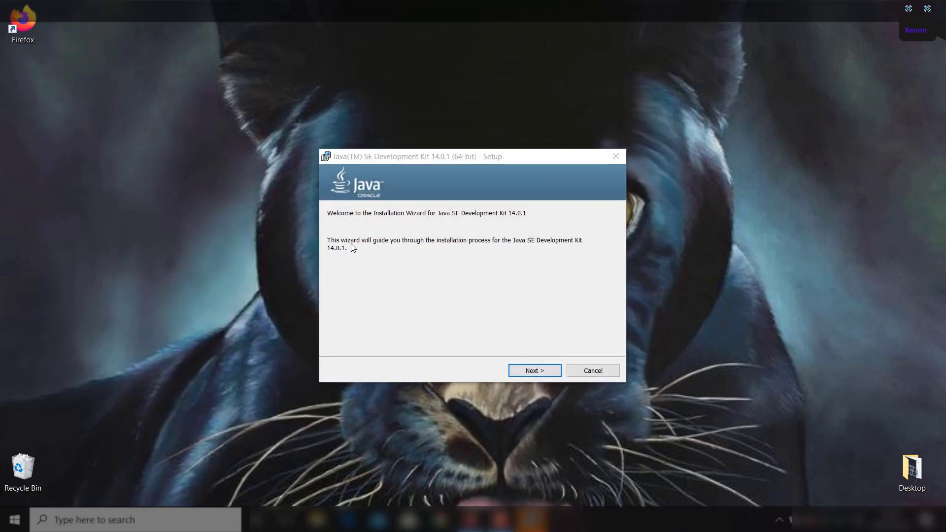
left_click(538, 376)
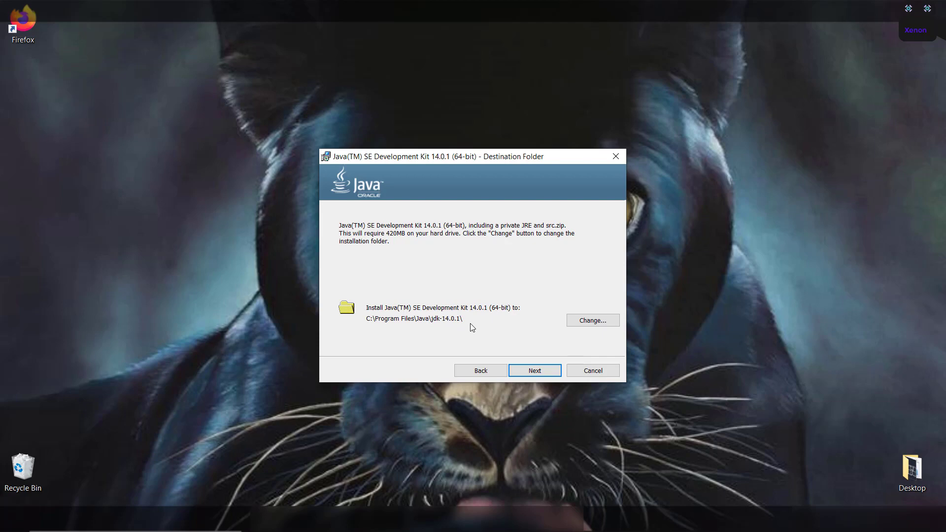
left_click(535, 374)
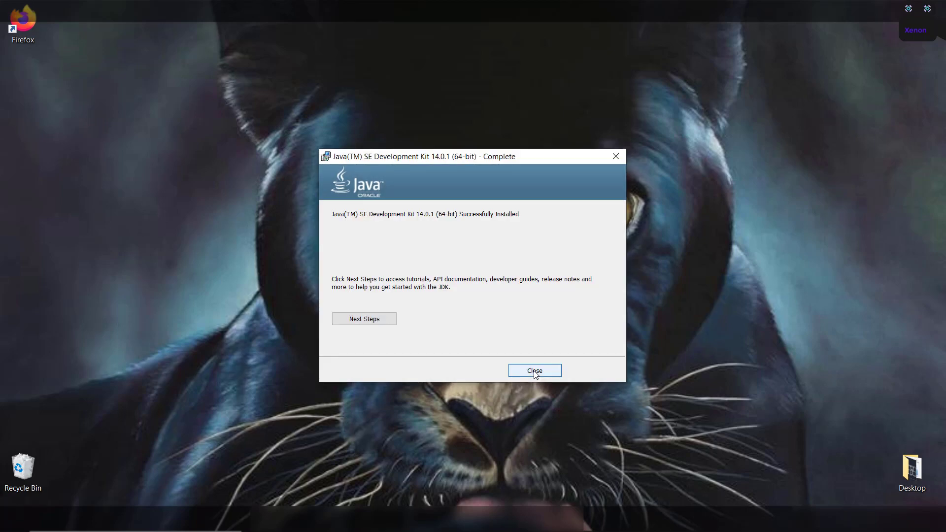
left_click(535, 375)
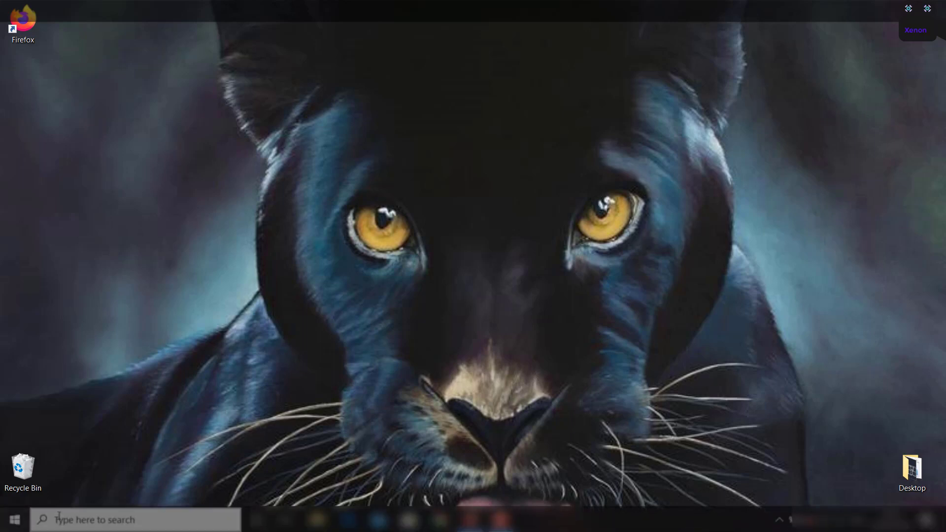
- Open the Environment Variables settings through Control Panel's advanced system settings
left_click(109, 521)
type("contr")
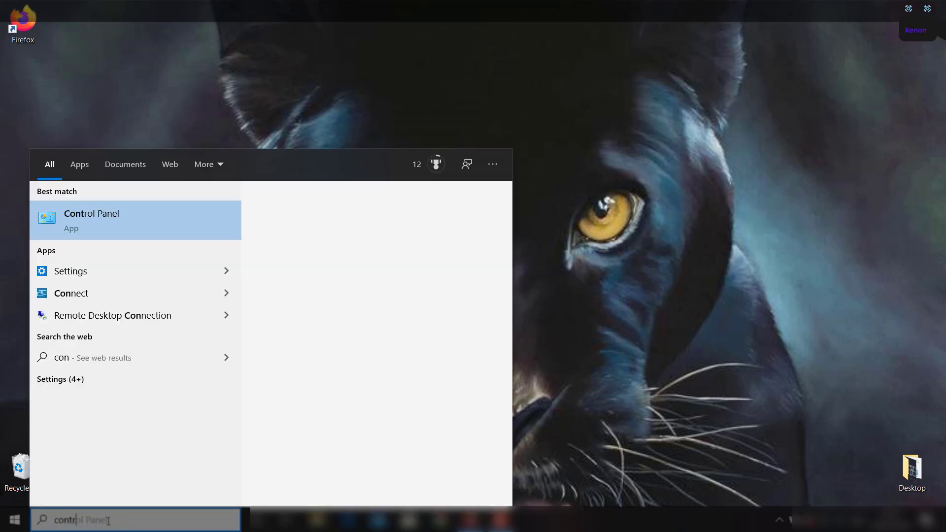
left_click(121, 214)
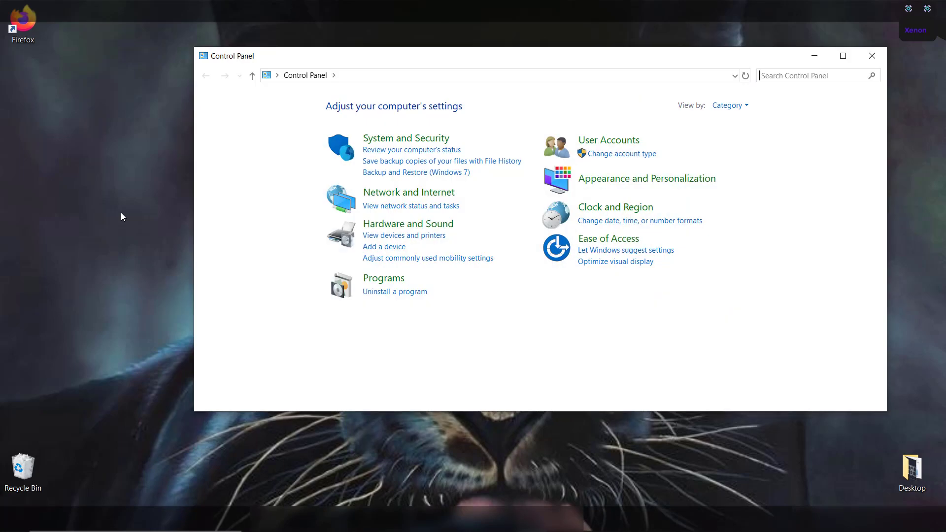
left_click(382, 142)
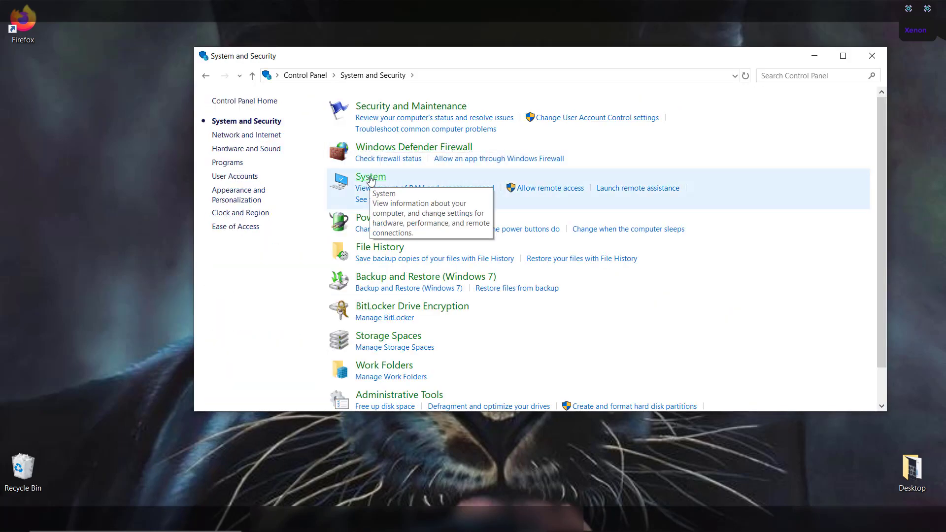
left_click(371, 178)
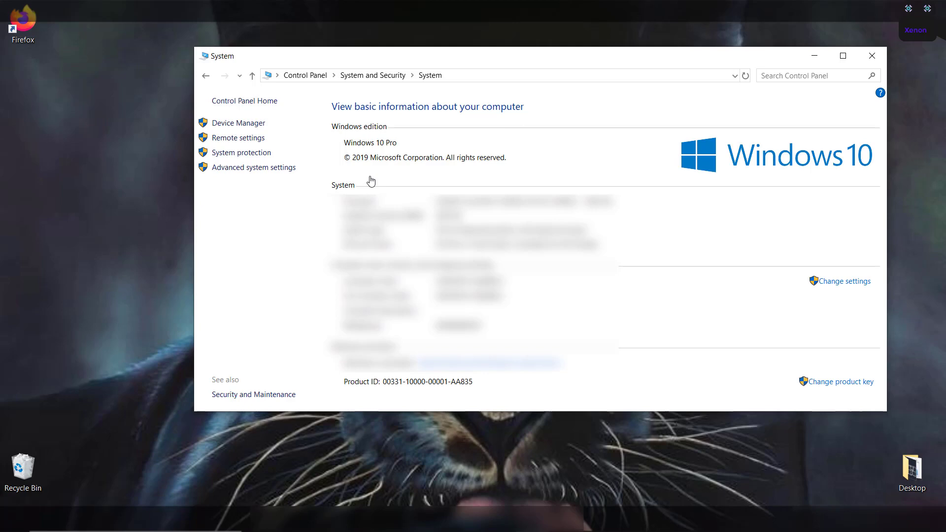
left_click(262, 170)
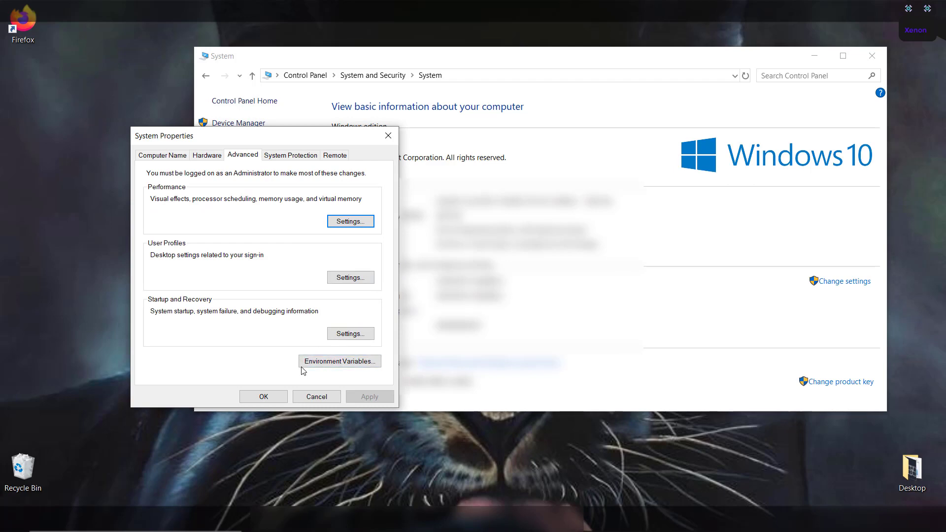
left_click(350, 365)
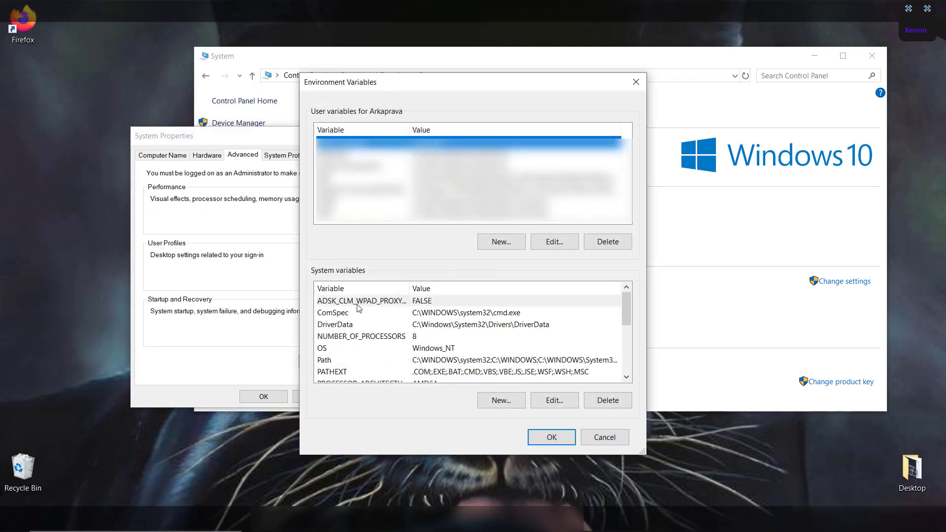
- Open the Path variable under System variables for editing
scroll(358, 308, "down", 2)
scroll(355, 332, "up", 1)
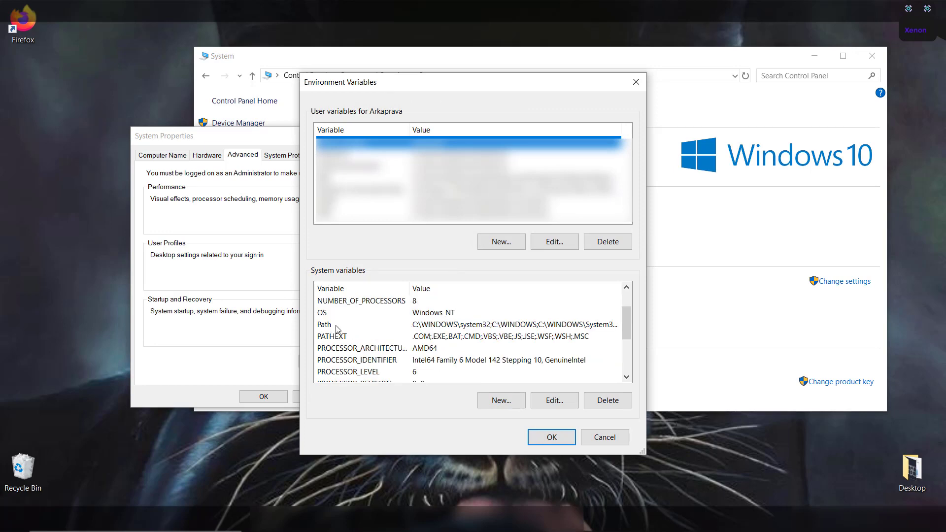
left_click(438, 329)
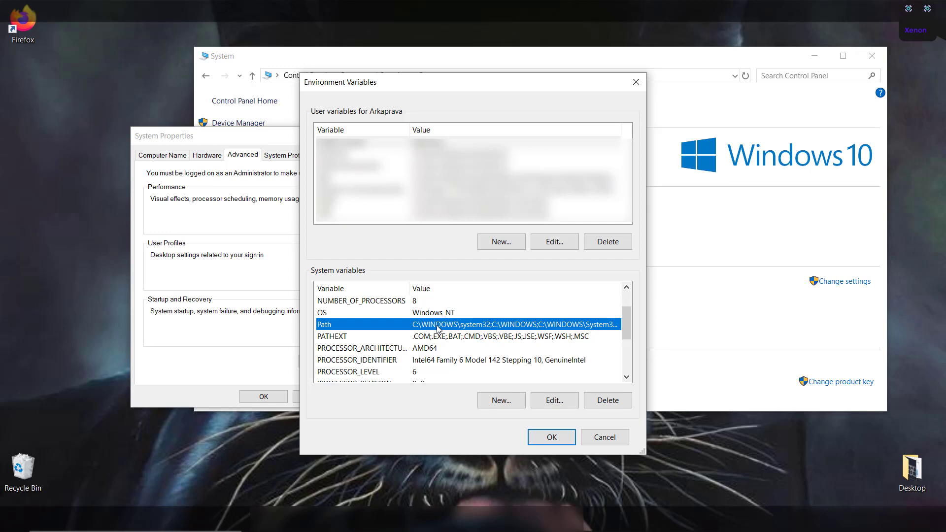
double_click(438, 327)
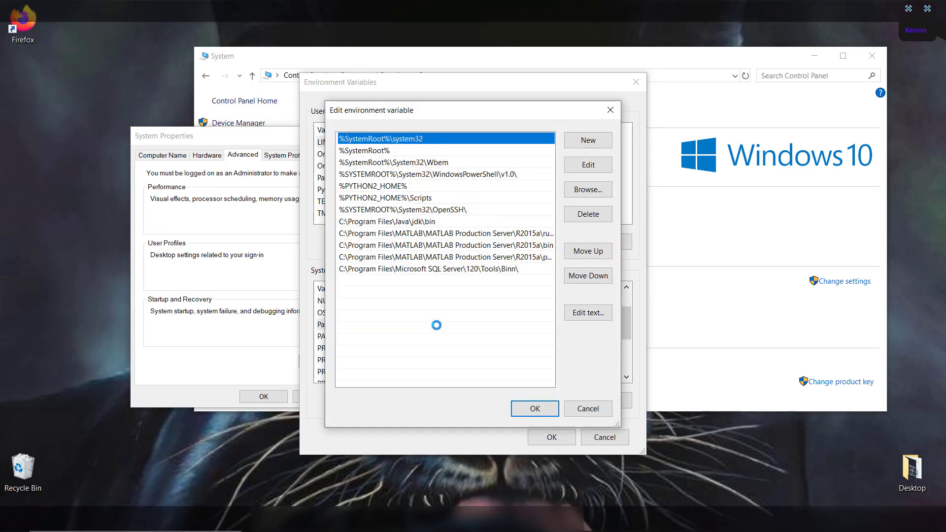
left_click(425, 285)
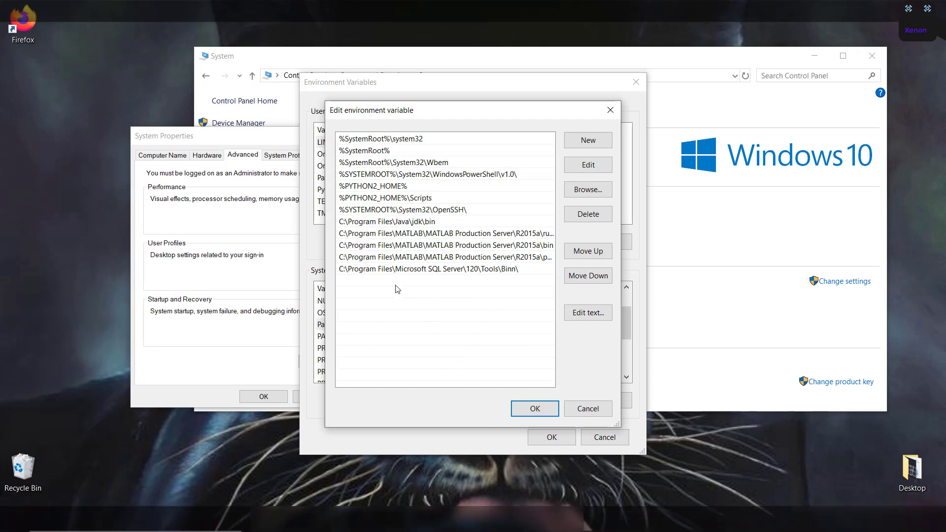
- Add the folder C:\Program Files\Java\jdk-14.0.1\bin as a new entry of the system Path variable and confirm the change
left_click(589, 140)
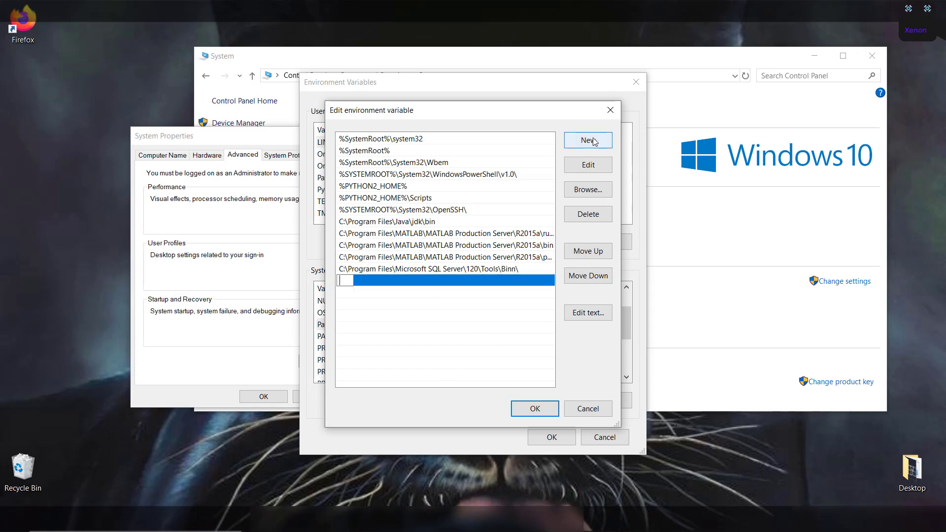
left_click(588, 188)
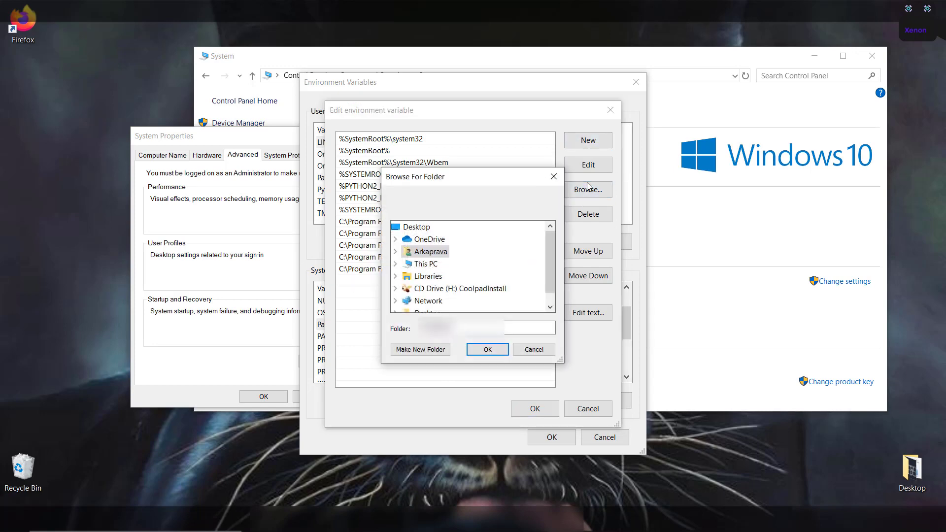
left_click_drag(551, 249, 551, 261)
left_click(395, 252)
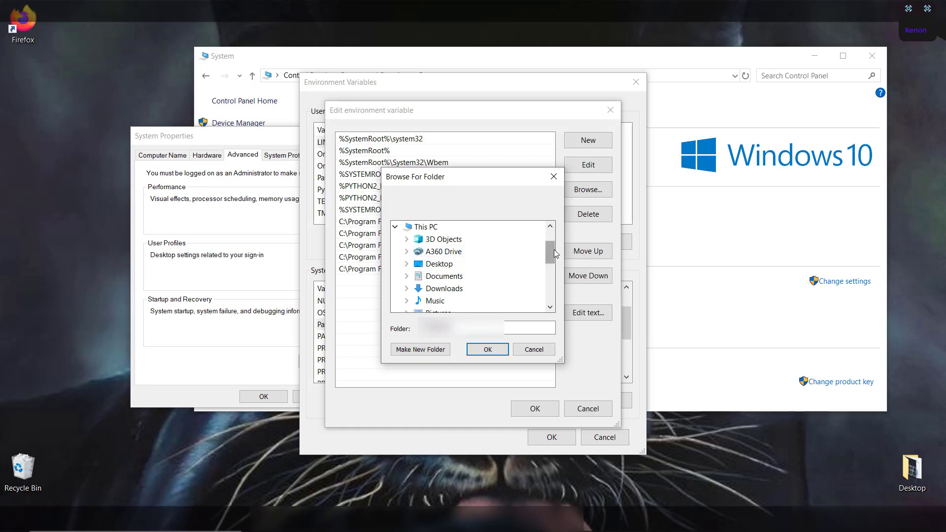
left_click_drag(554, 250, 552, 271)
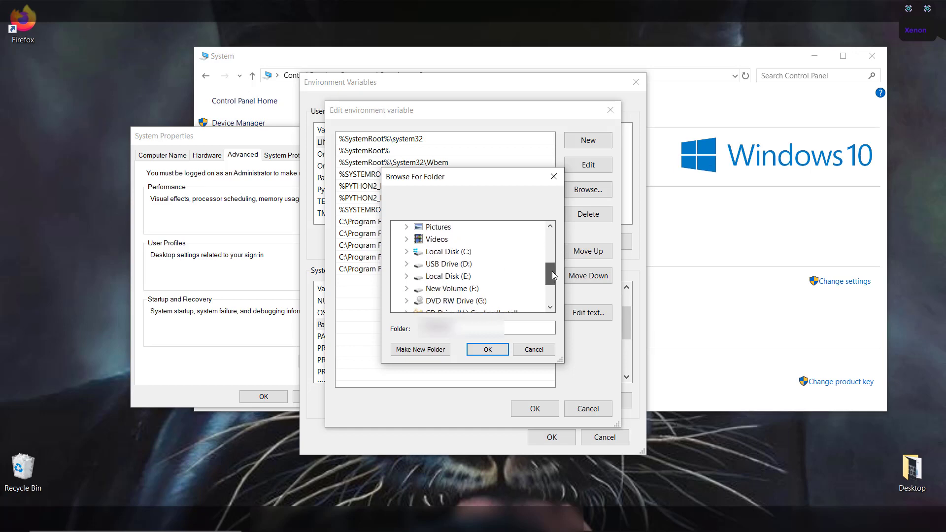
left_click(448, 252)
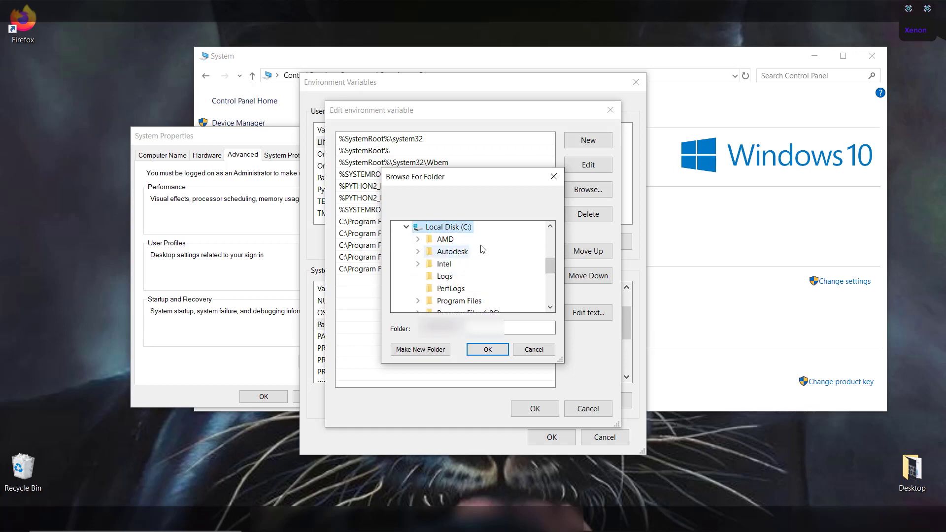
double_click(460, 302)
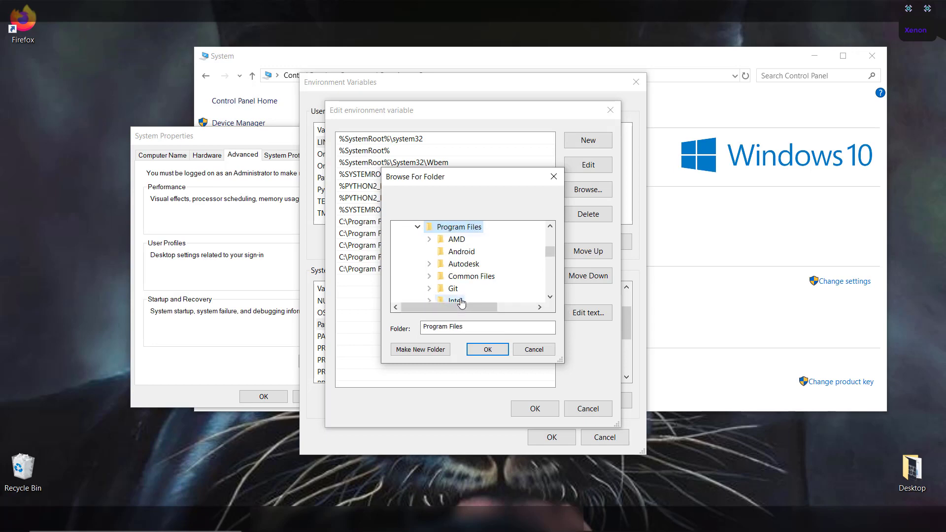
left_click_drag(551, 251, 550, 256)
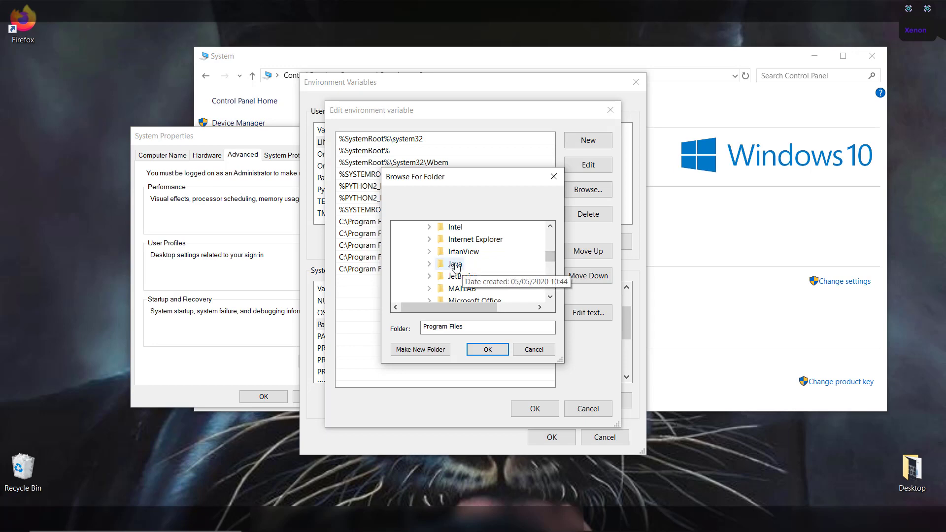
double_click(472, 267)
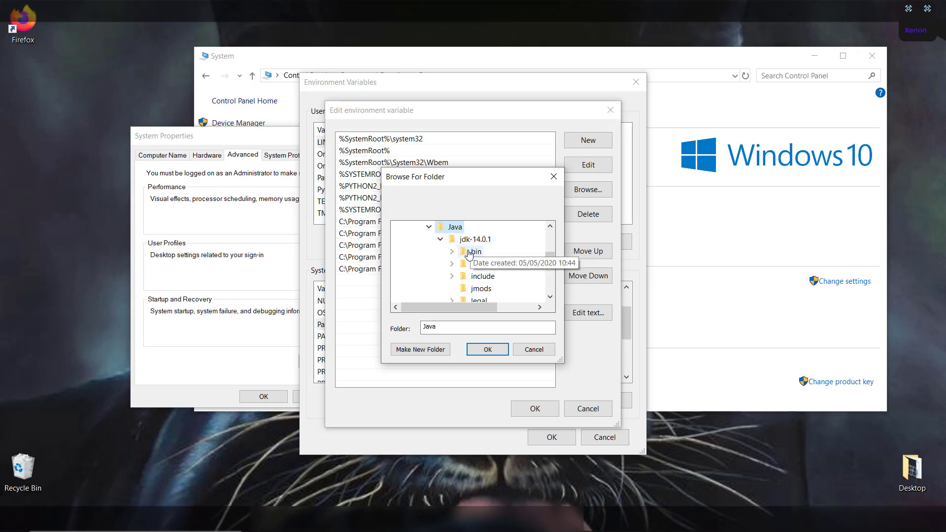
double_click(470, 253)
left_click(487, 349)
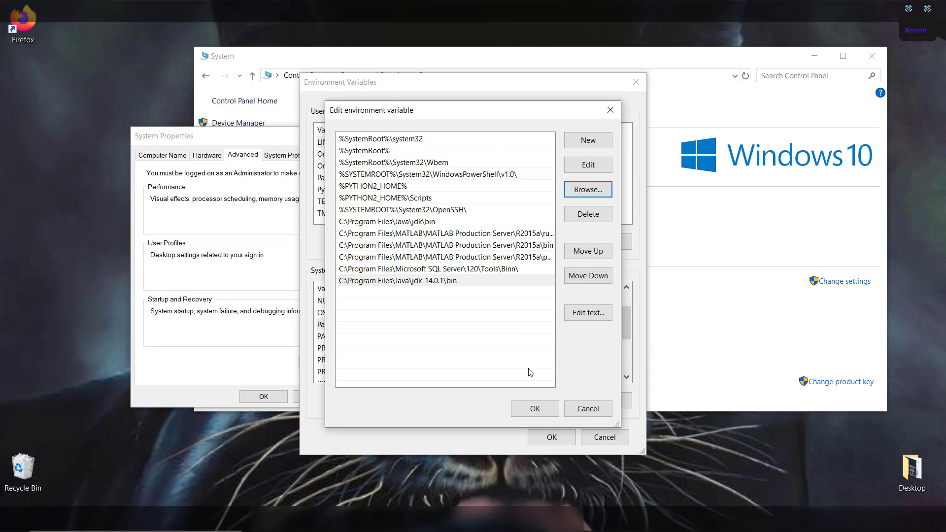
left_click(536, 409)
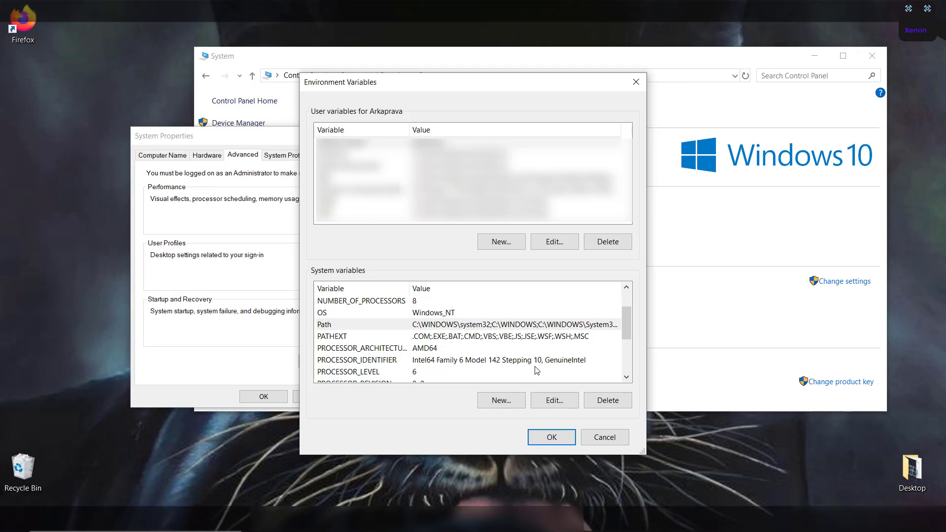
- Start a new user variable and name it JAVA_HOME
scroll(528, 341, "up", 1)
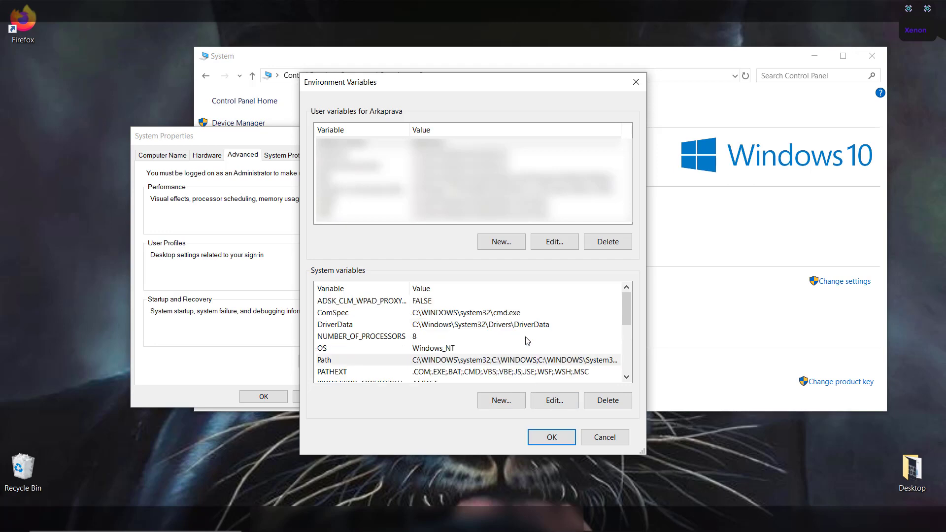
left_click(507, 242)
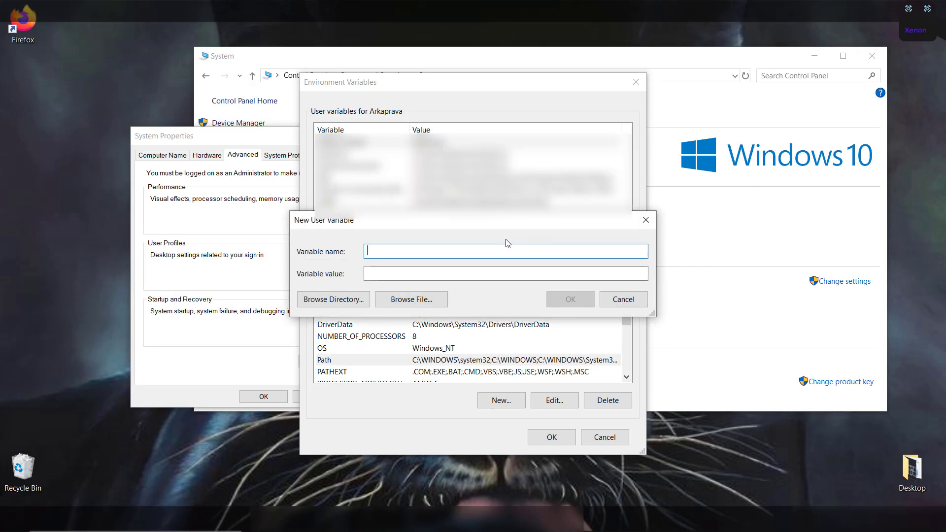
type("AVA")
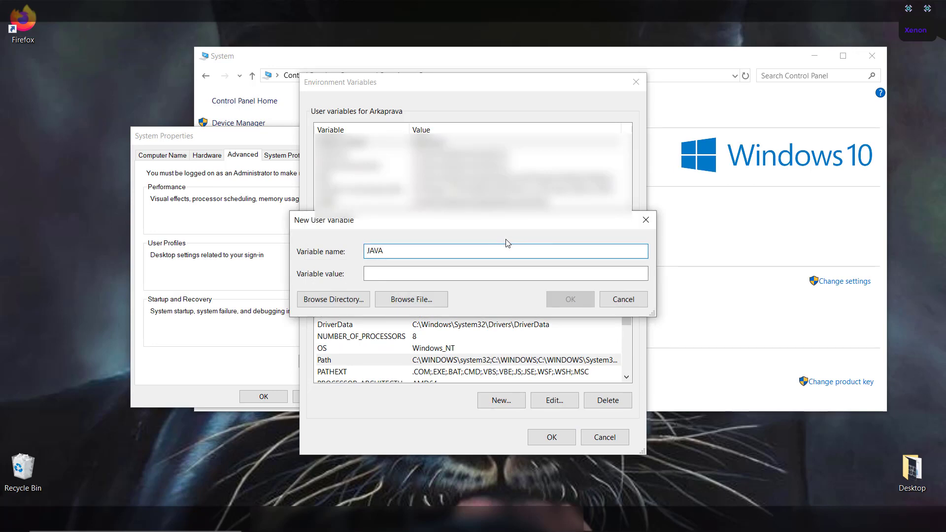
type("_HOME")
- Browse for the JAVA_HOME variable's value to the folder C:\Program Files\Java\jdk-14.0.1
left_click(418, 274)
left_click(403, 300)
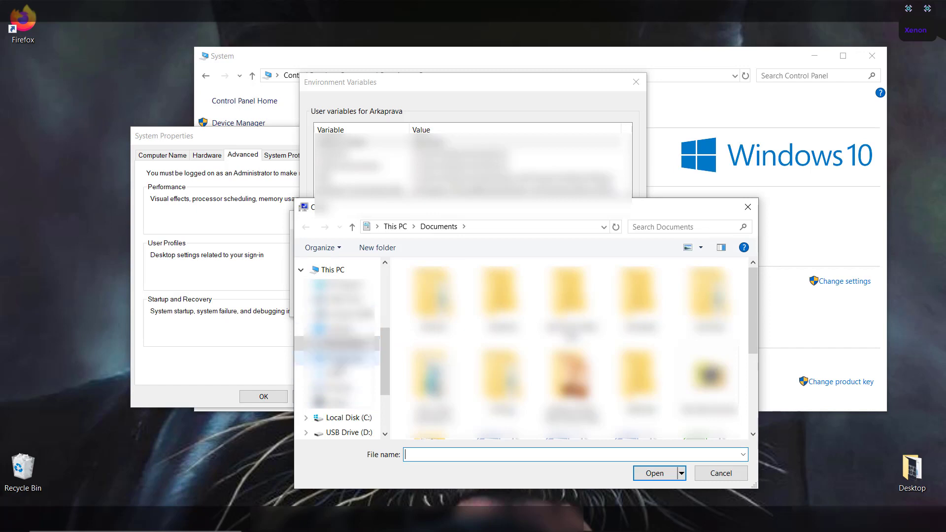
left_click(342, 269)
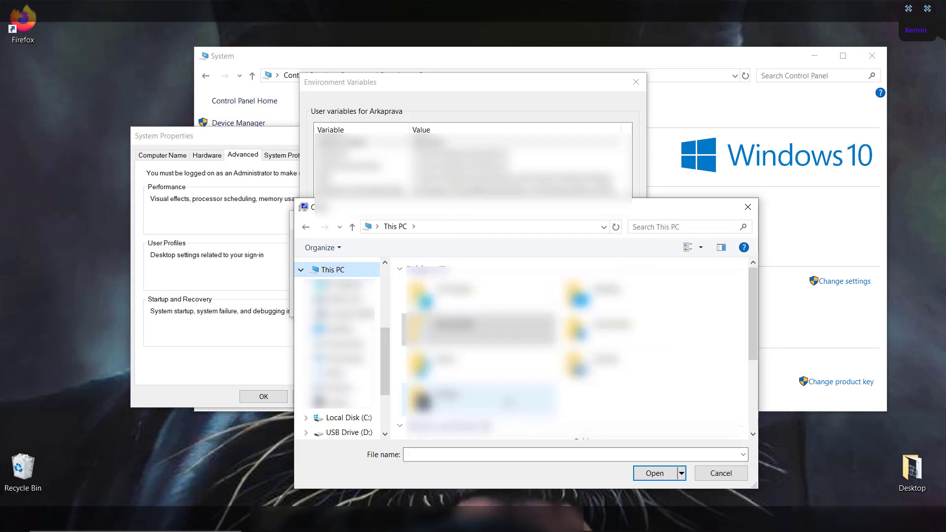
scroll(640, 375, "down", 3)
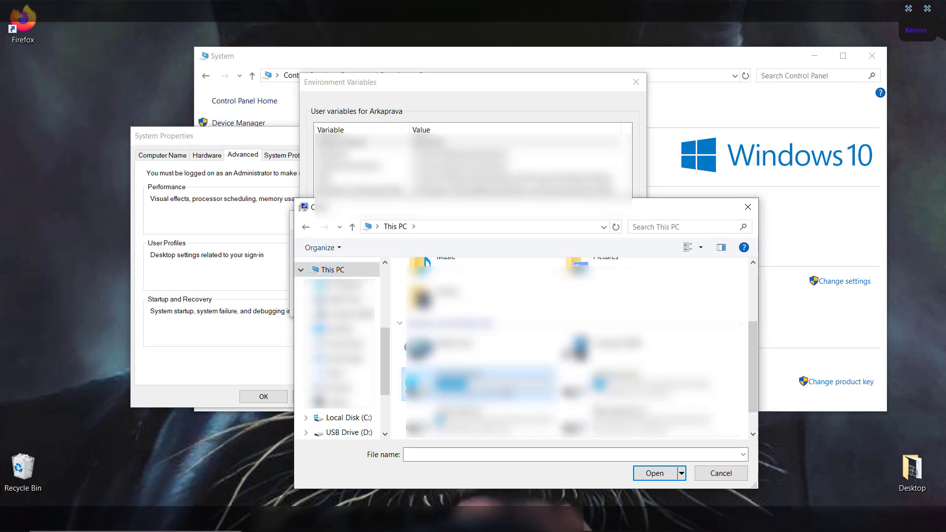
double_click(507, 387)
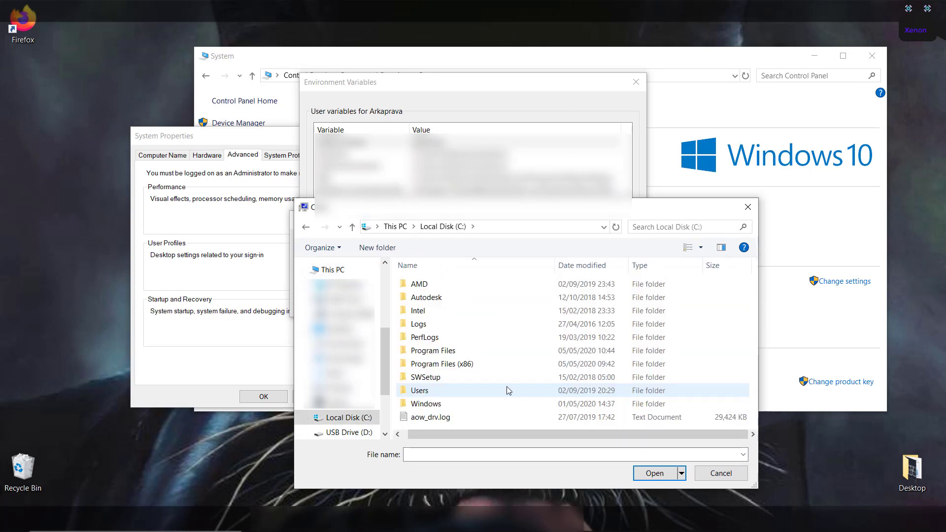
double_click(443, 350)
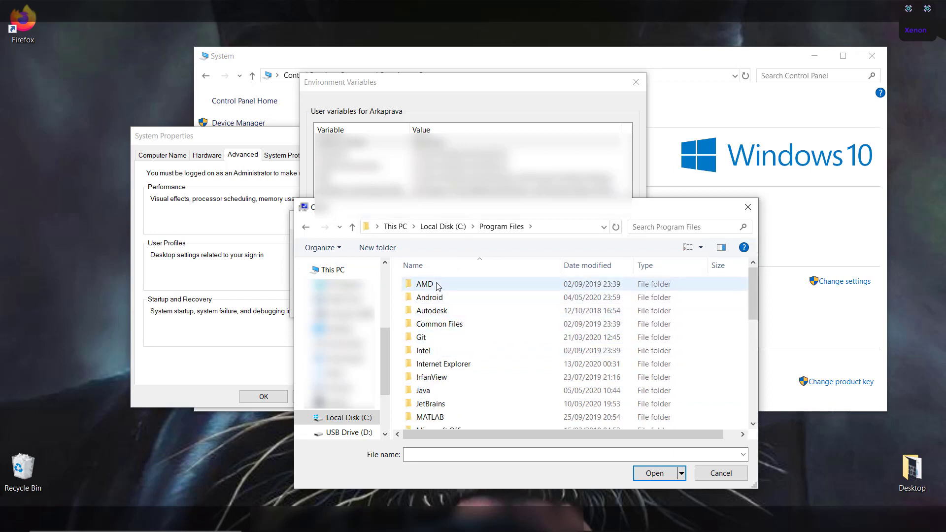
scroll(437, 365, "down", 1)
left_click(435, 359)
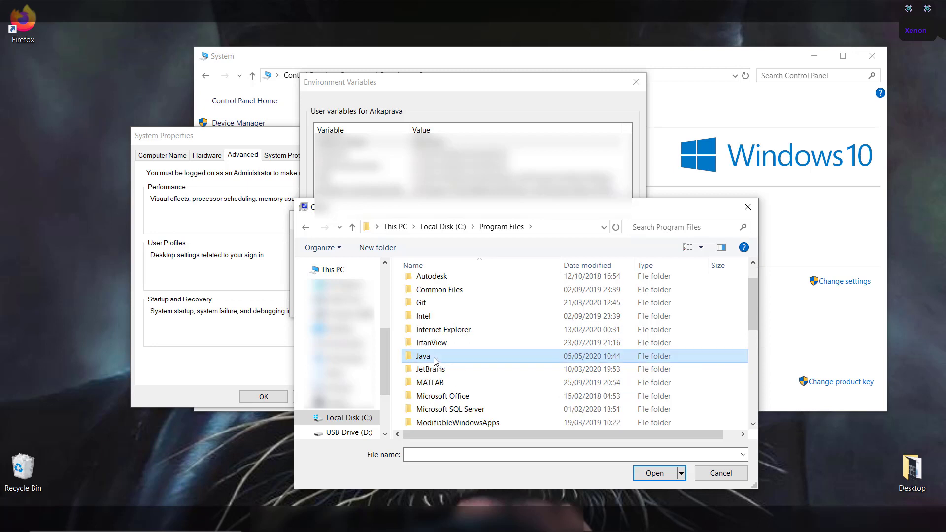
double_click(434, 357)
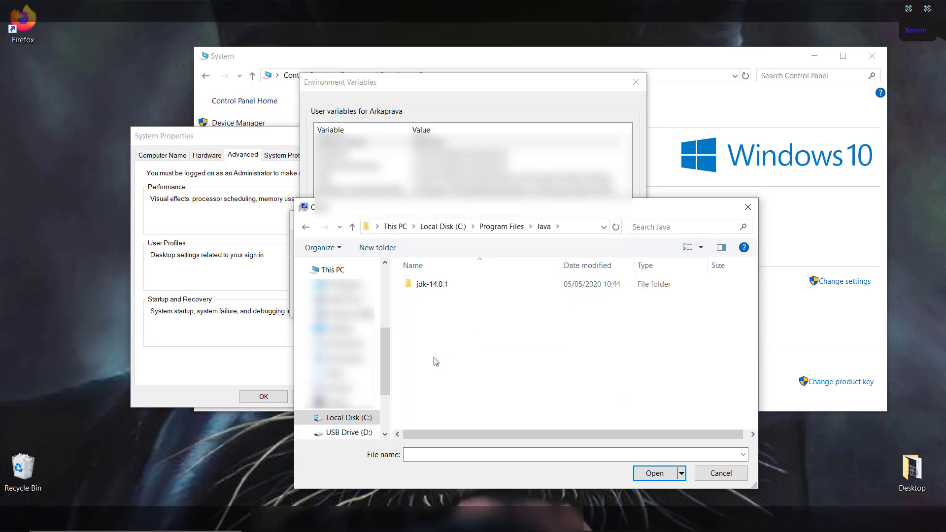
left_click(446, 289)
double_click(446, 289)
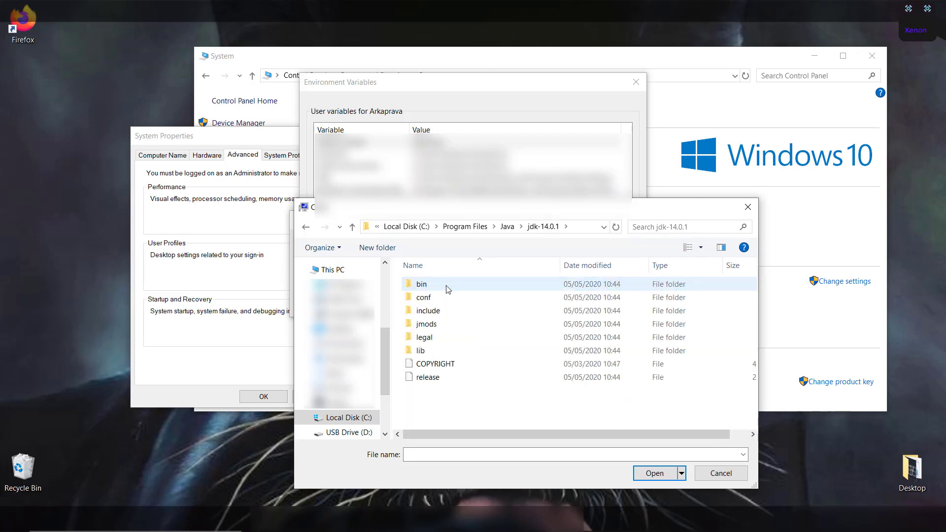
- Copy the folder path C:\Program Files\Java\jdk-14.0.1 into the JAVA_HOME variable's value and save the environment variable and system property changes
left_click(642, 475)
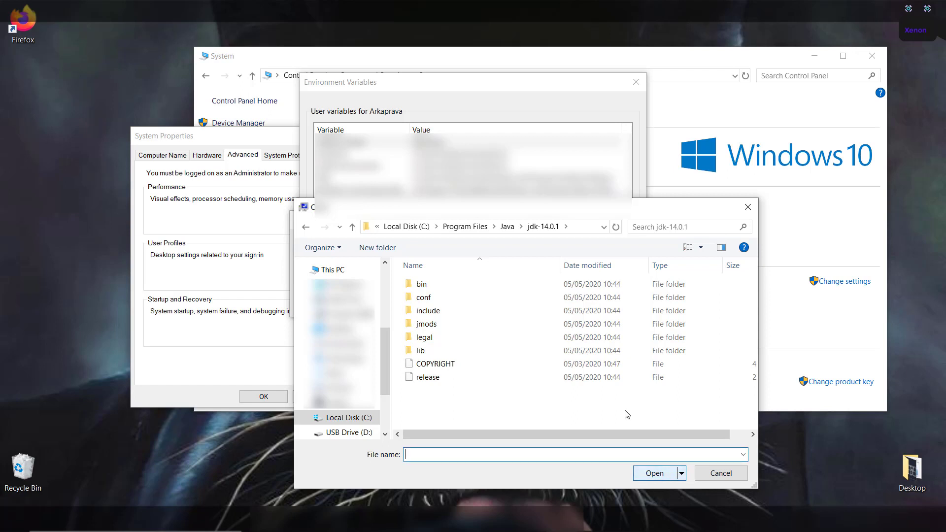
left_click(461, 225)
key("ctrl+c")
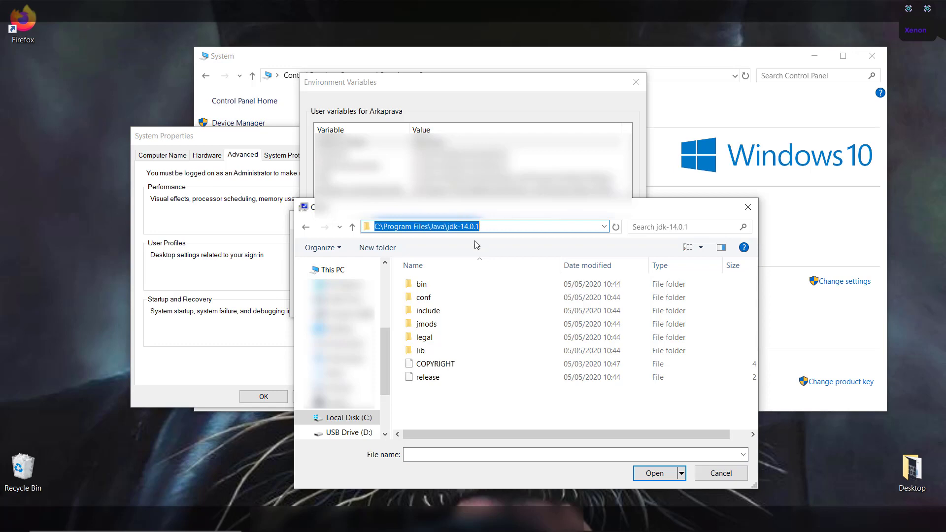
left_click(721, 474)
left_click(406, 275)
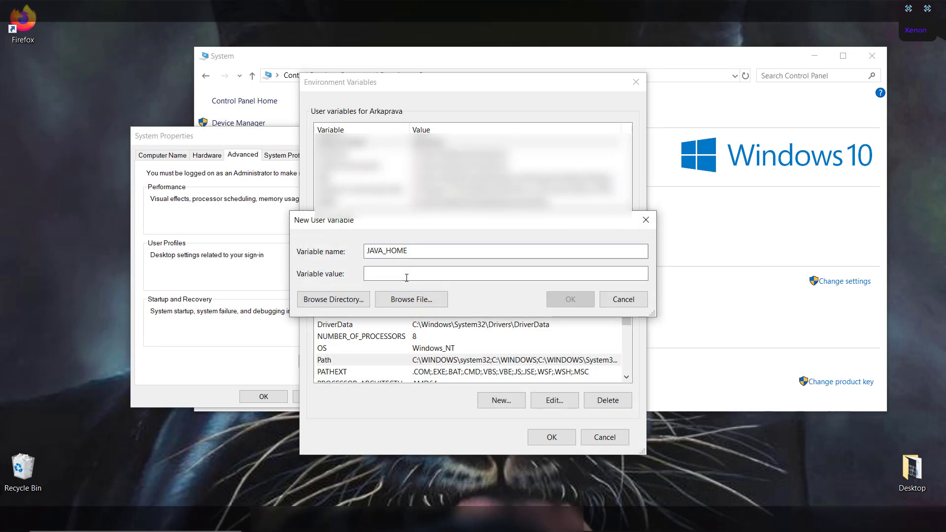
key("ctrl+v")
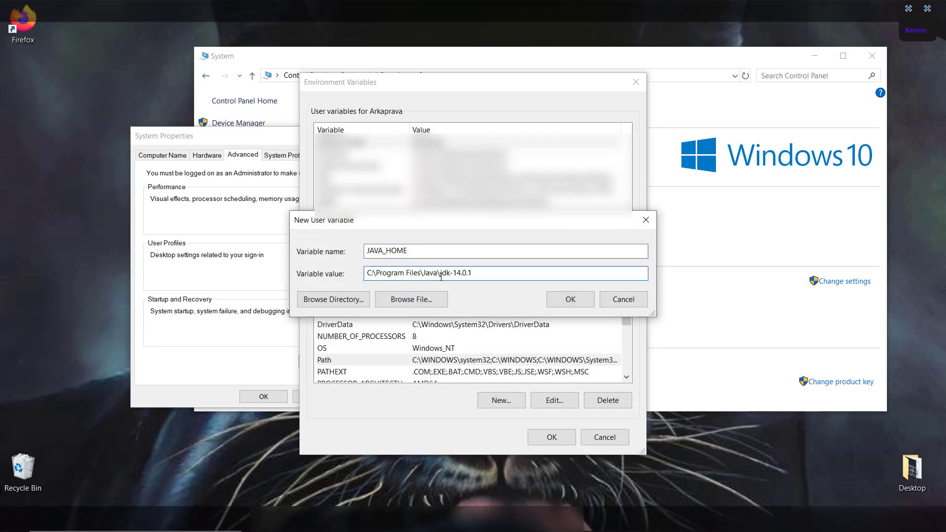
left_click(569, 300)
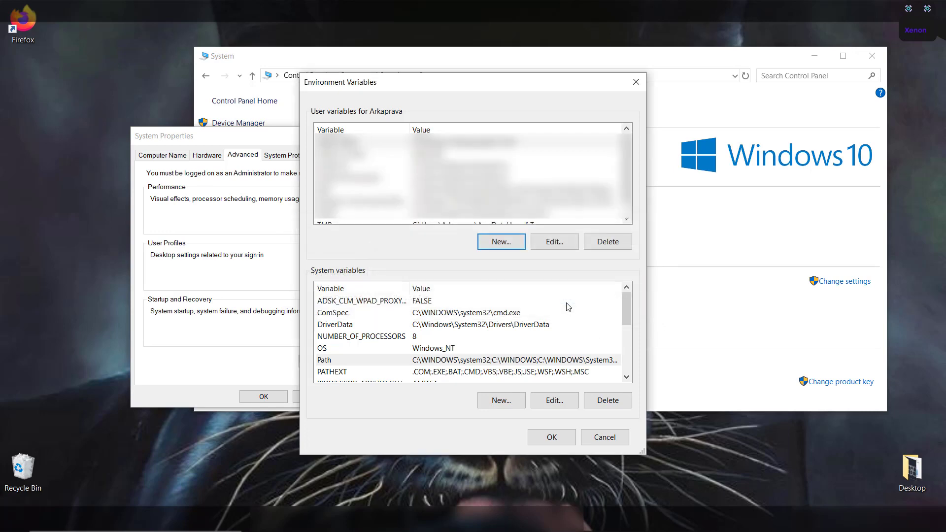
left_click(555, 439)
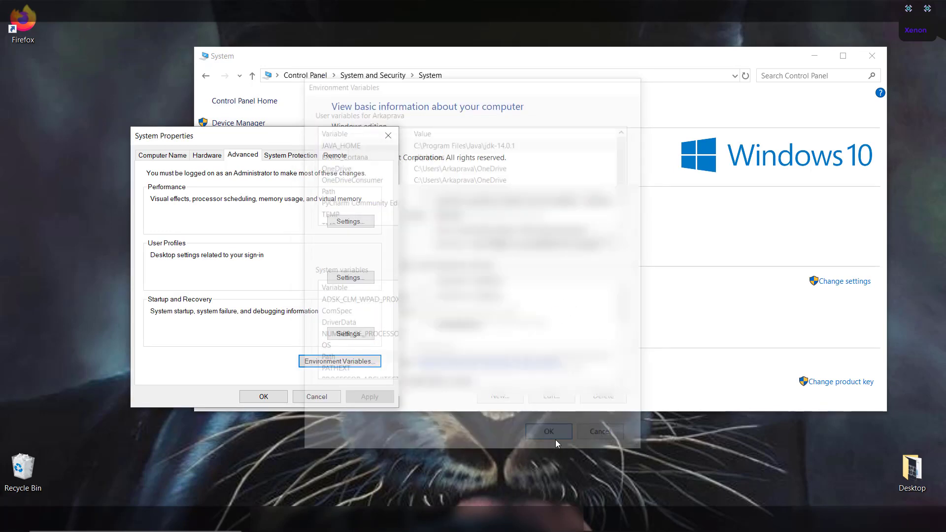
left_click(271, 396)
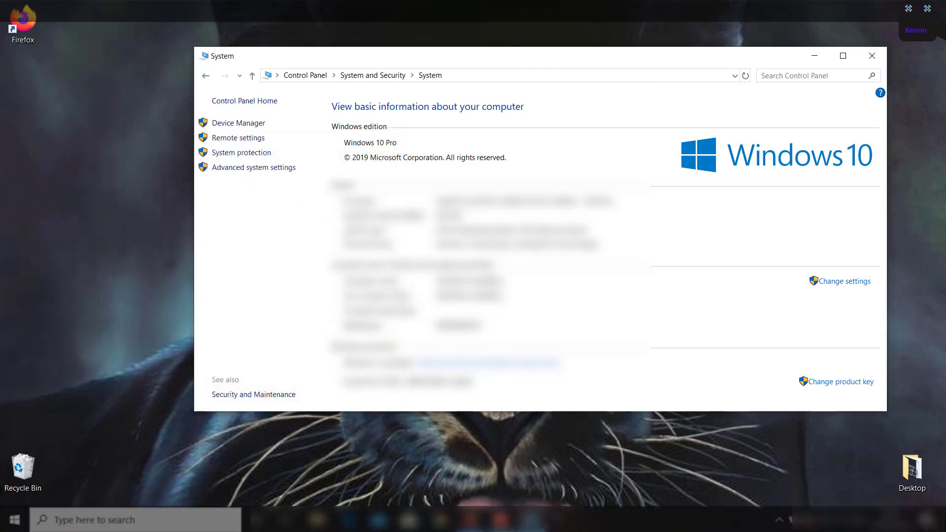
- Minimize the System window and switch to Command Prompt
left_click(178, 520)
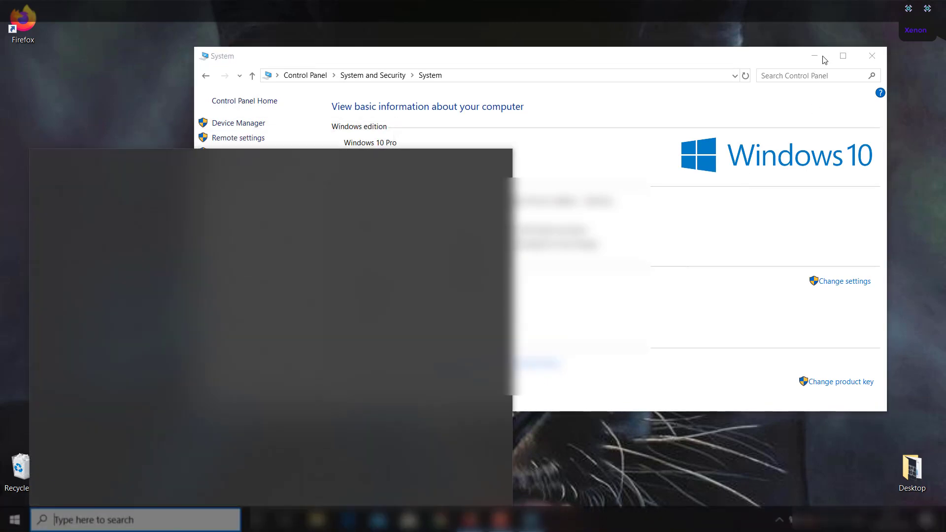
left_click(819, 58)
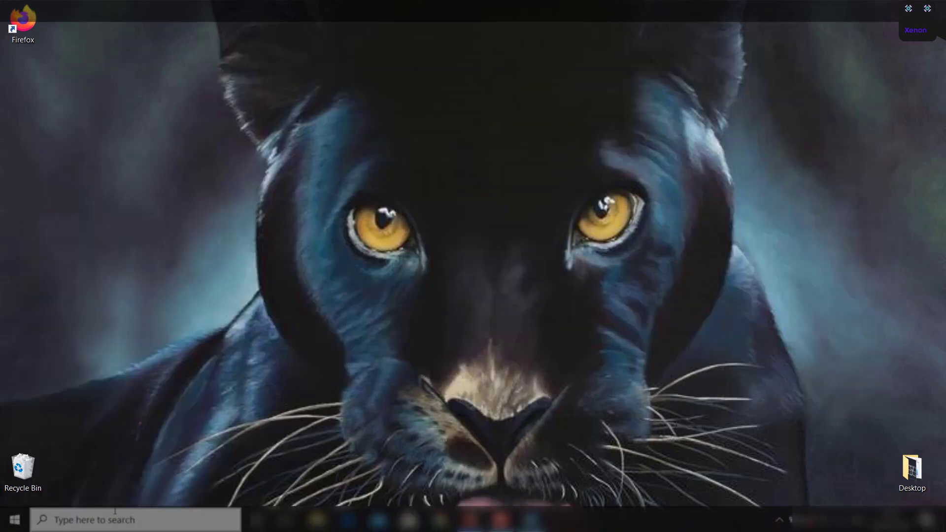
left_click(109, 520)
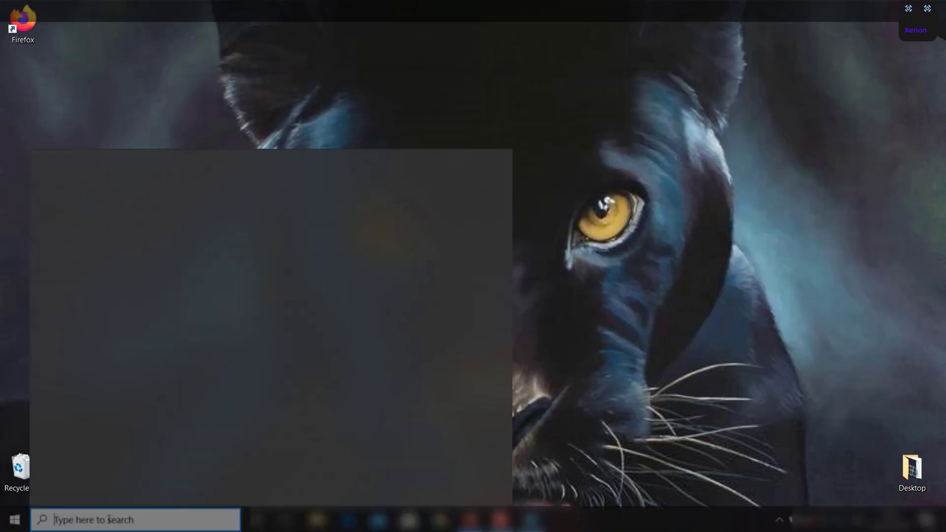
type("cmd")
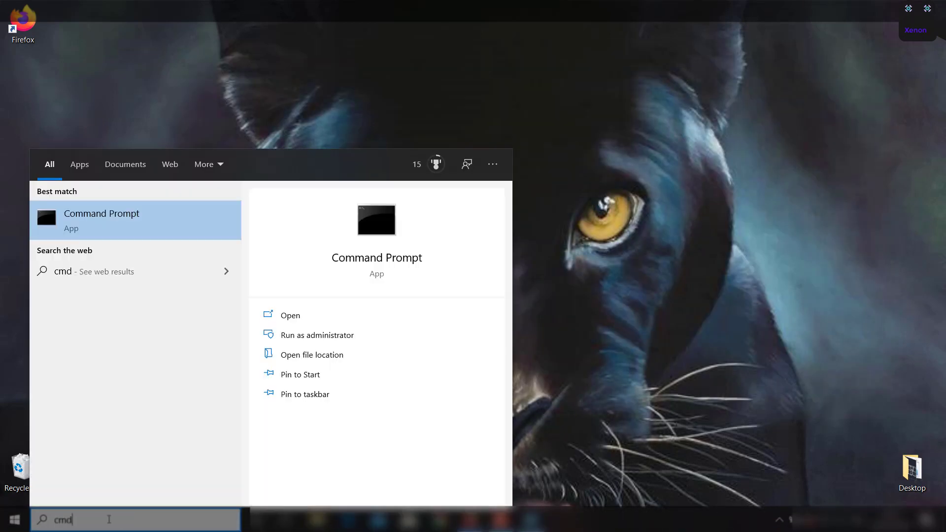
key("Return")
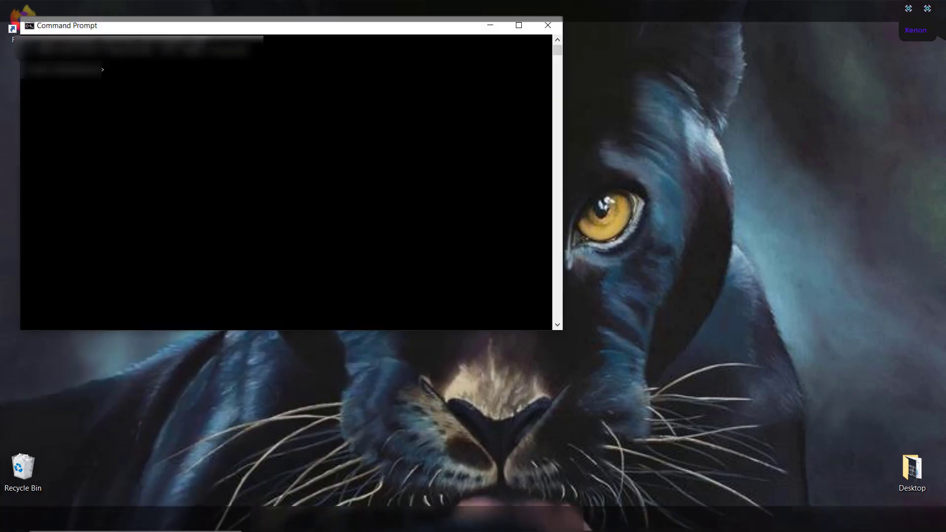
- Run javac and java -version to check the compiler and the installed Java version
type("javac")
key("Return")
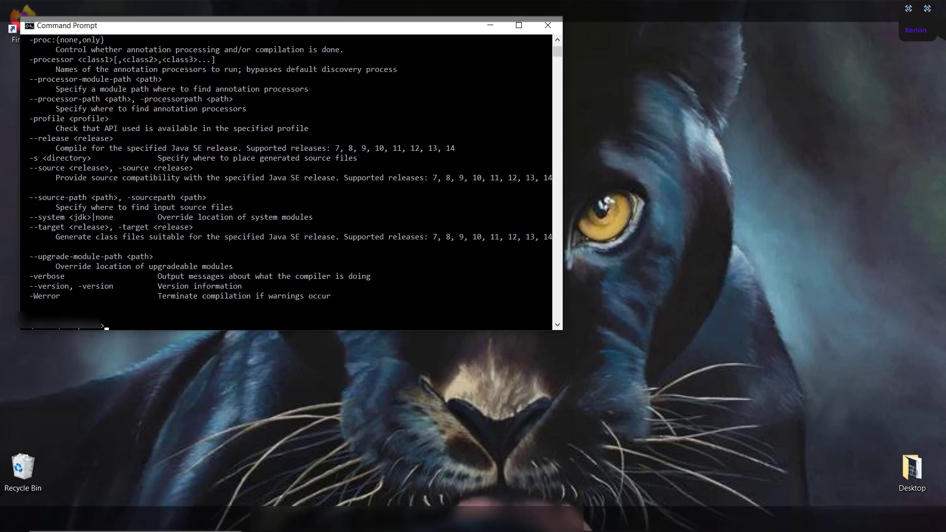
type("java -version")
key("Return")
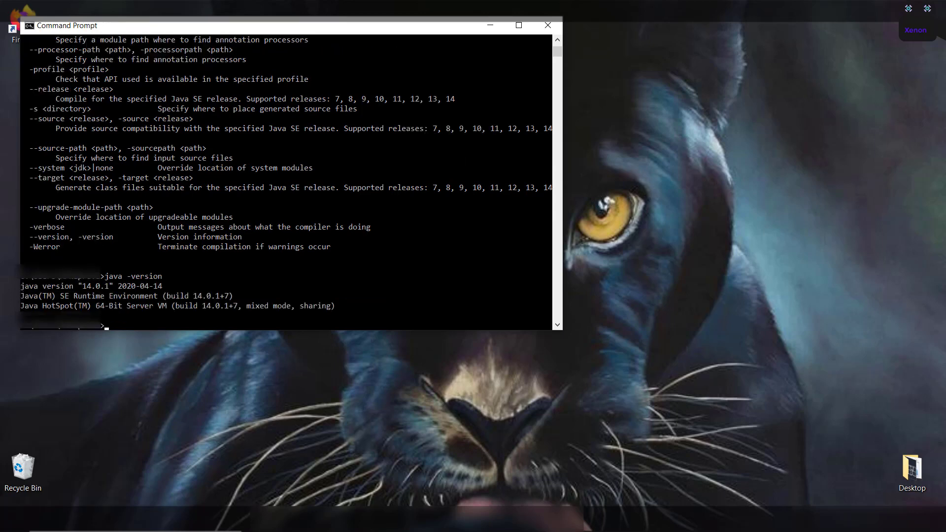